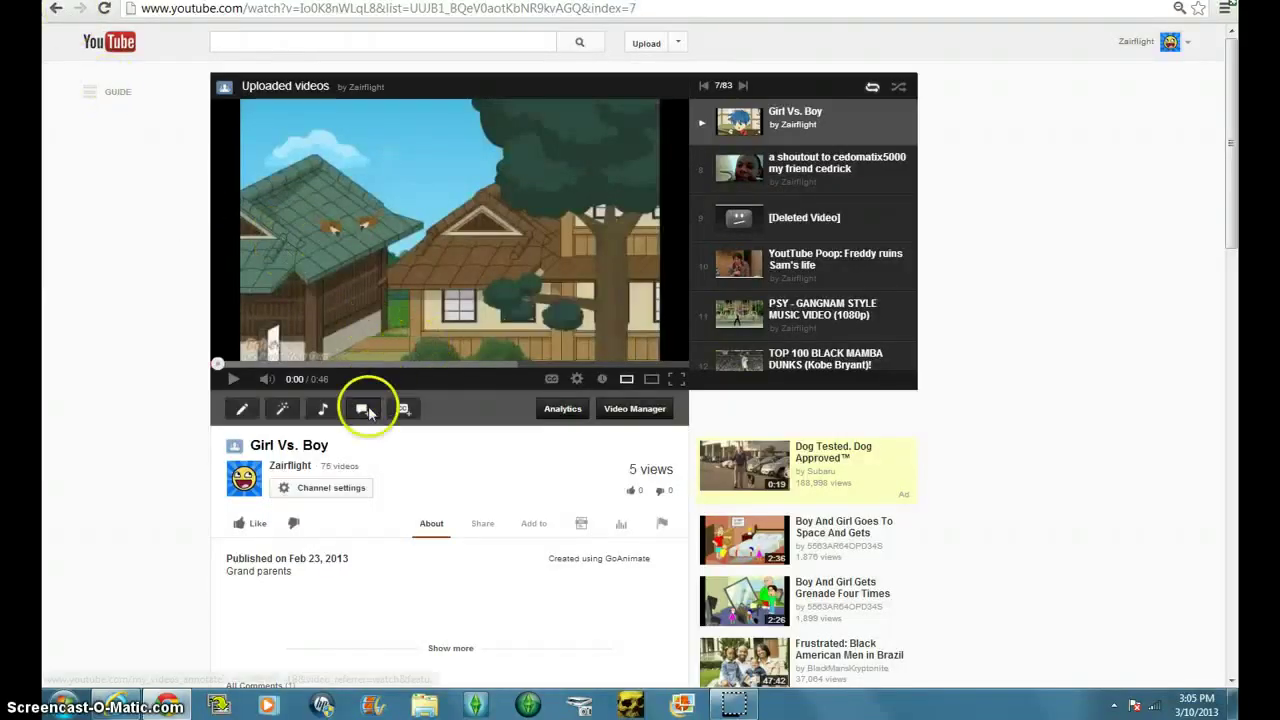
right_click(113, 705)
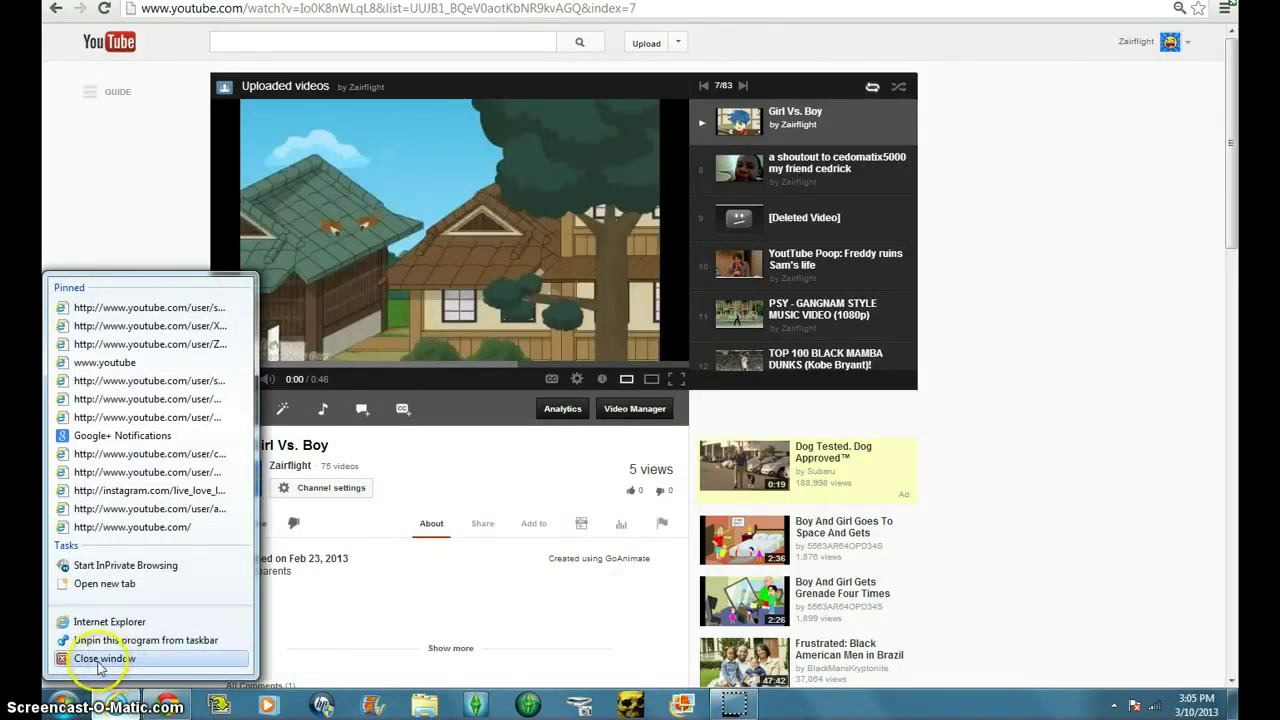
click(77, 207)
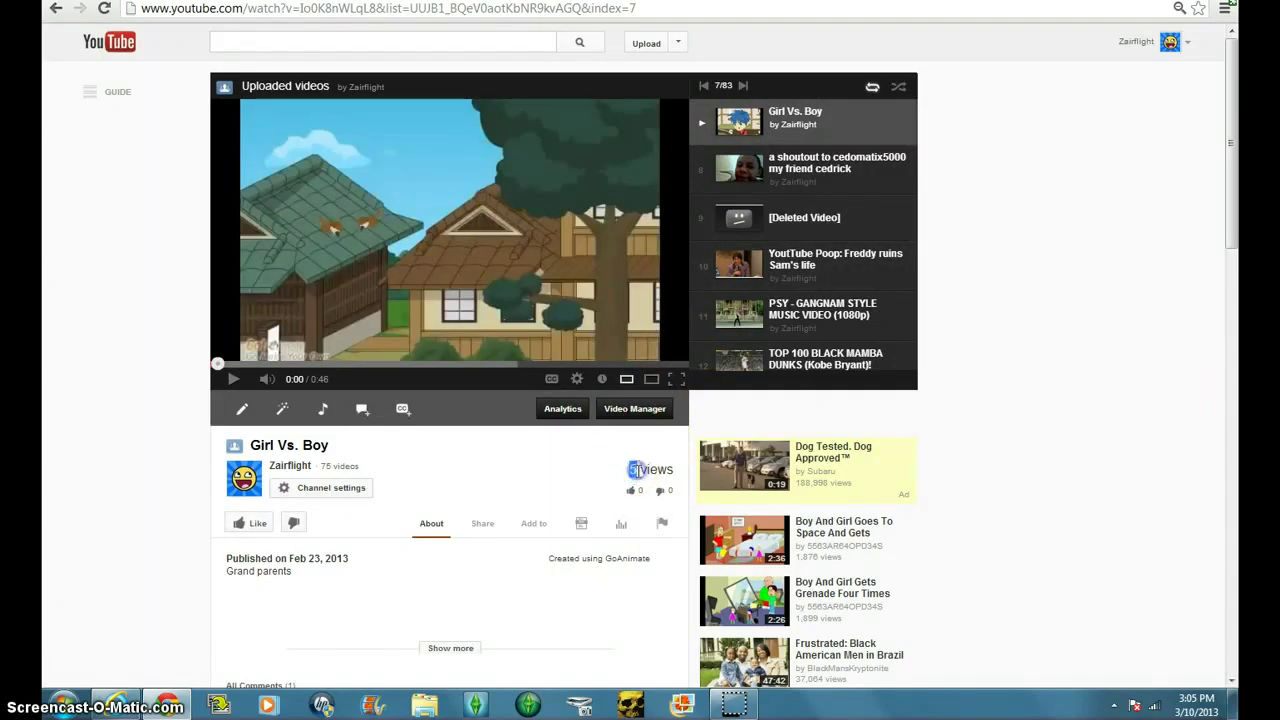
right_click(638, 470)
click(690, 555)
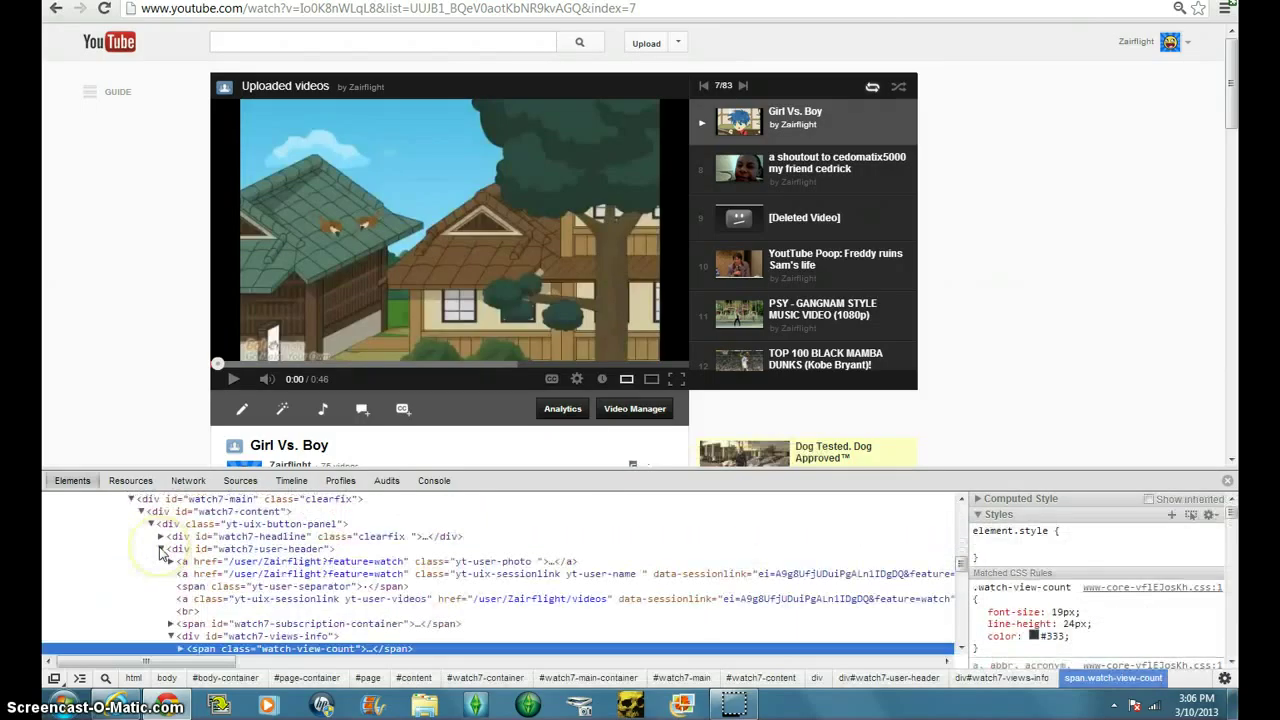
- Inspect the view count of the Girl Vs. Boy video in the developer tools
scroll(620, 437, down, 1)
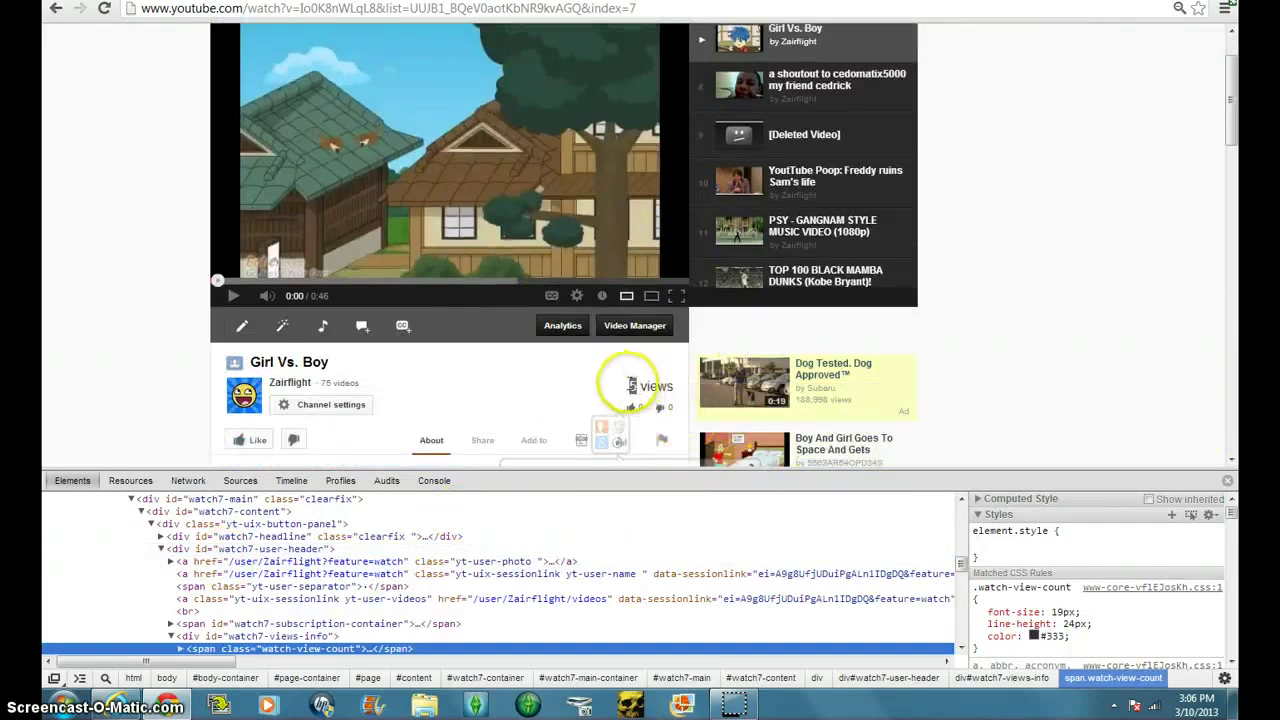
drag(630, 386, 635, 387)
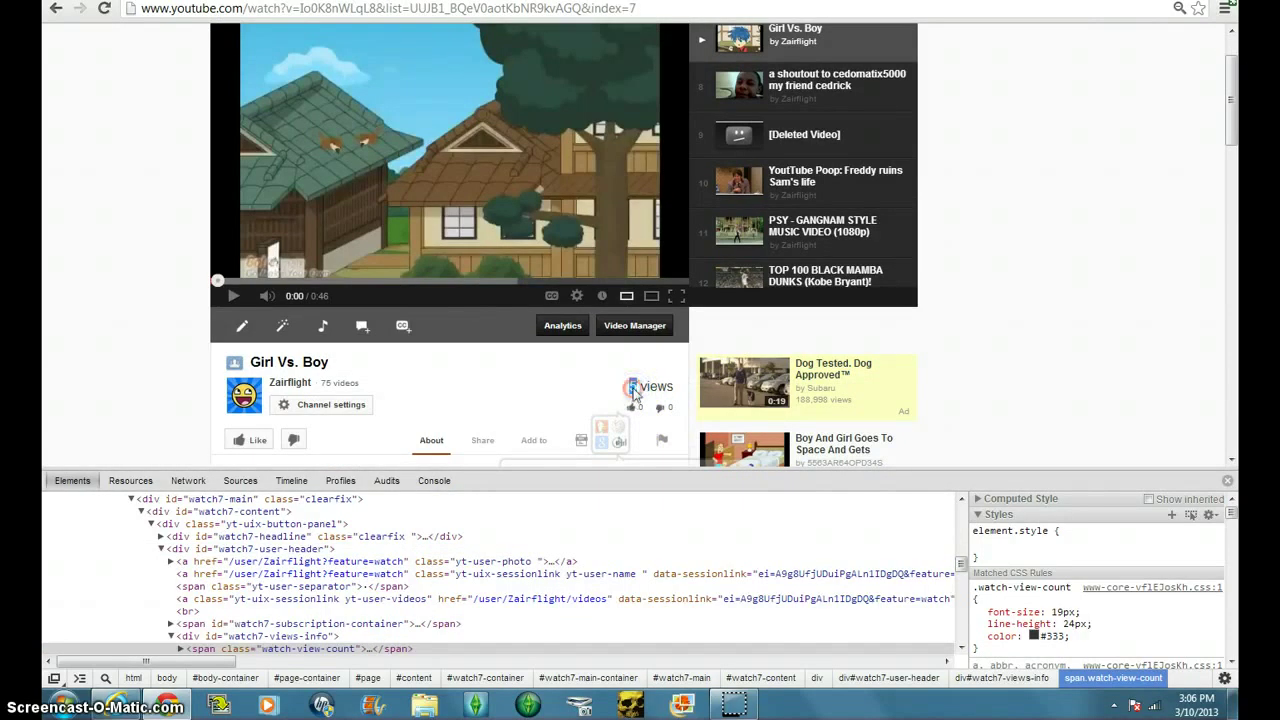
right_click(633, 390)
click(736, 441)
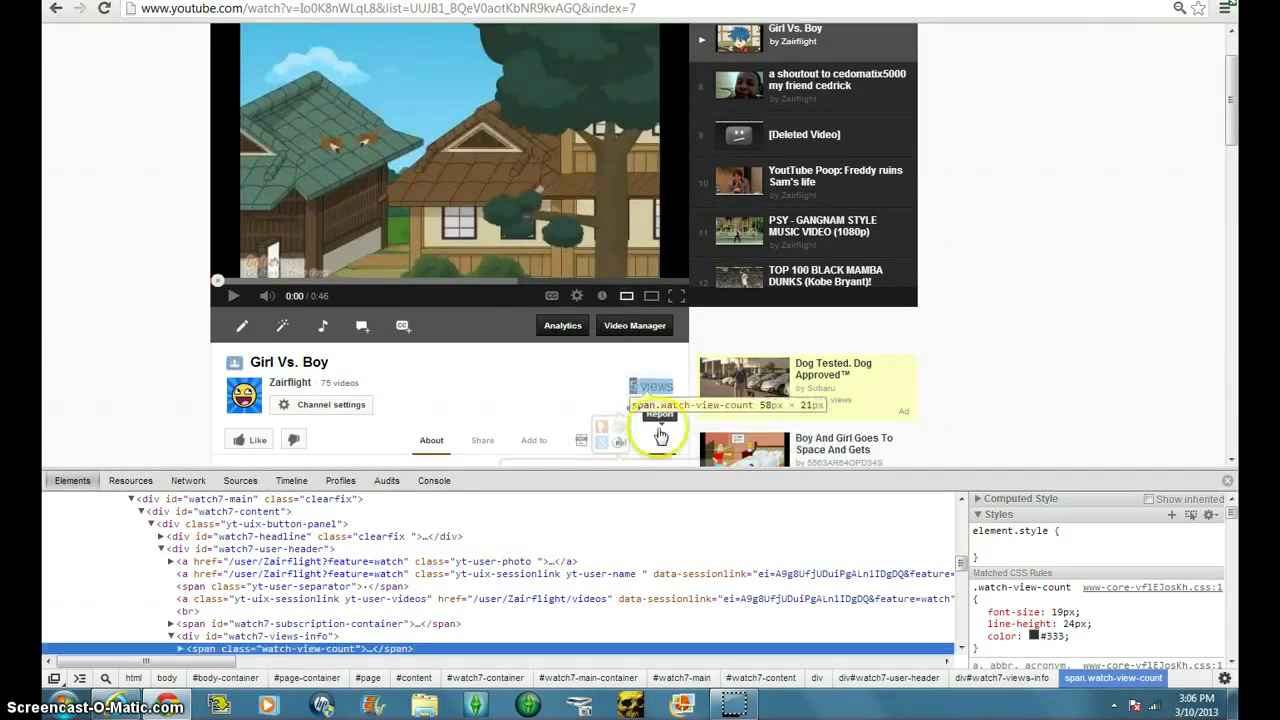
- Look through the page's element tree around the view count and inspect the count's number again
scroll(314, 590, down, 10)
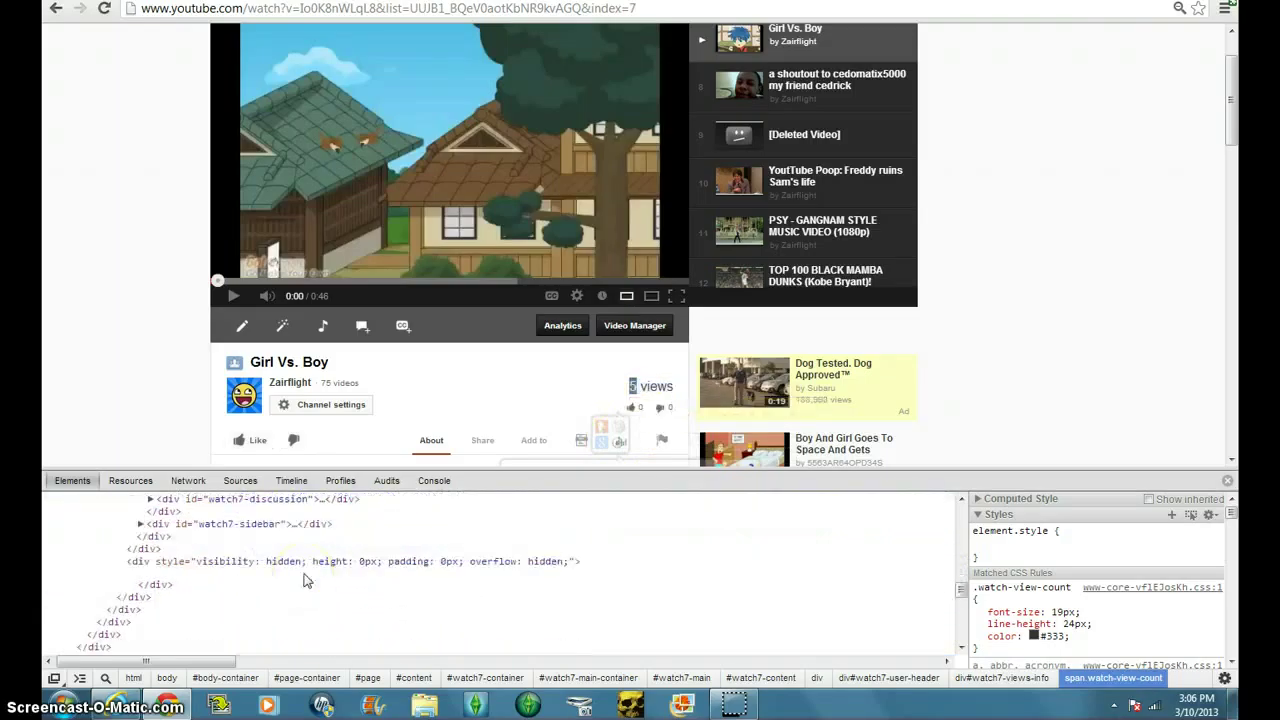
scroll(306, 580, down, 3)
scroll(306, 580, down, 3)
scroll(306, 580, up, 15)
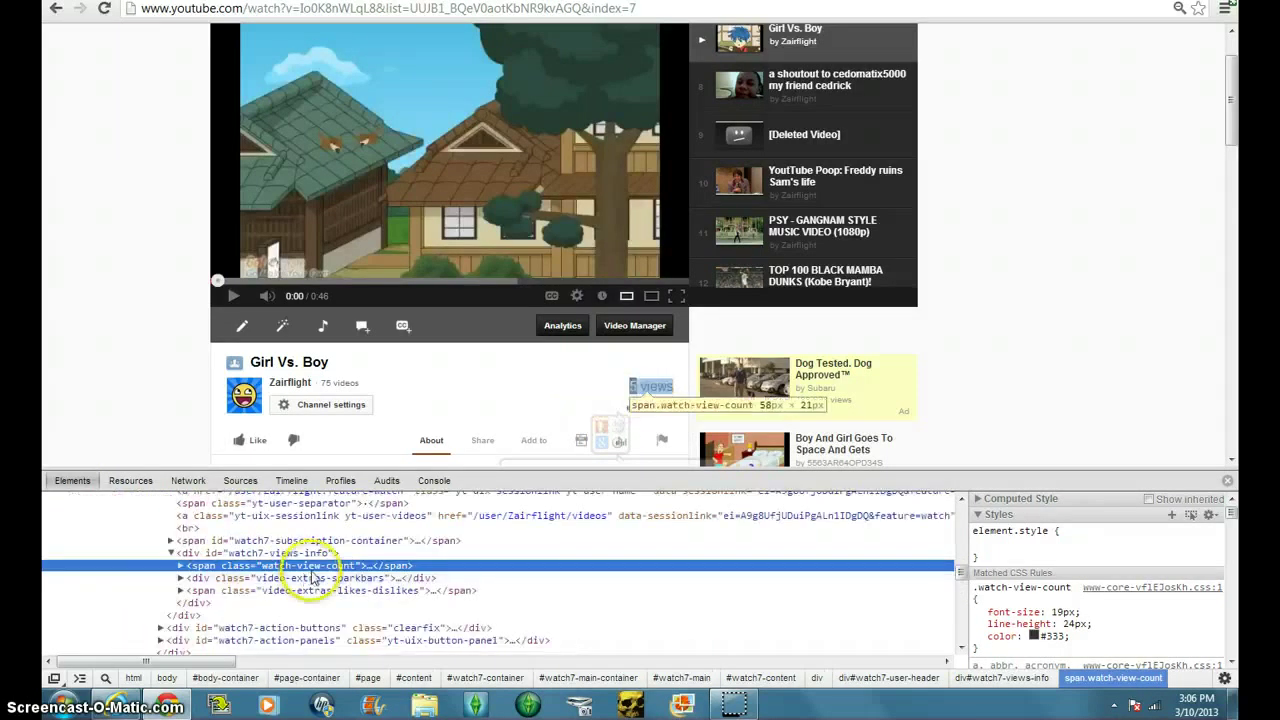
scroll(790, 543, up, 2)
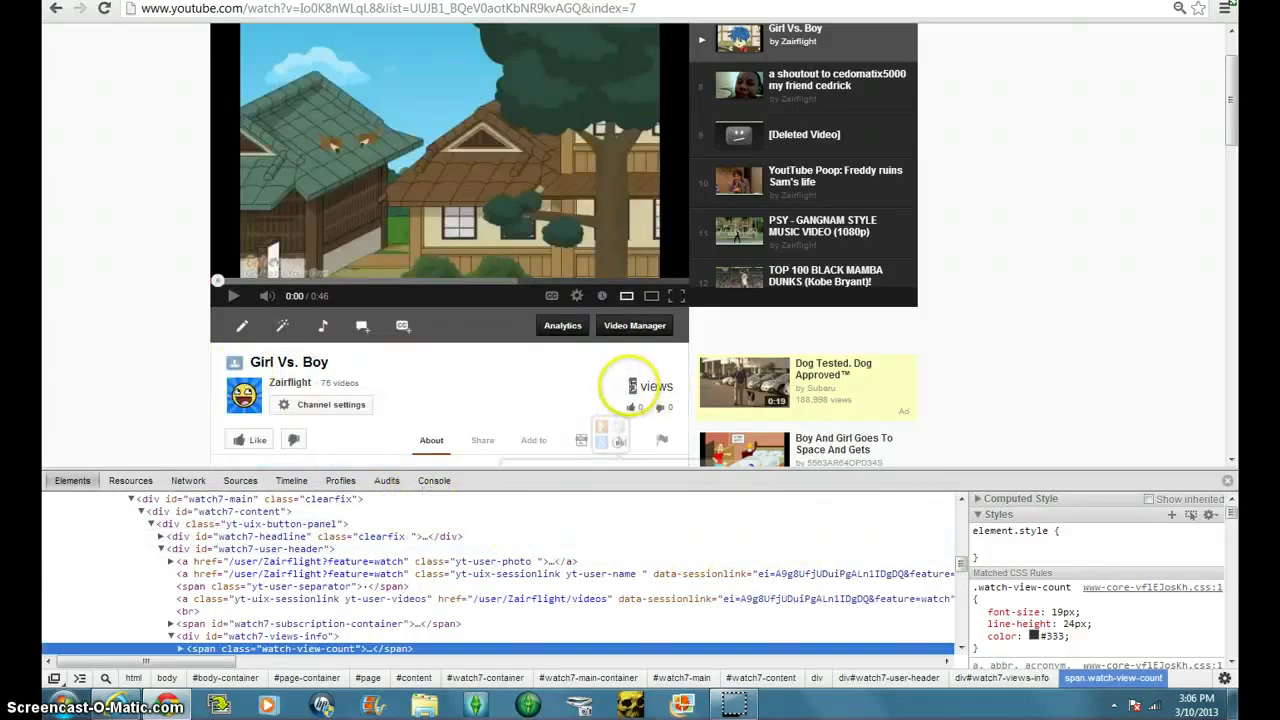
drag(632, 386, 636, 387)
right_click(637, 386)
click(684, 438)
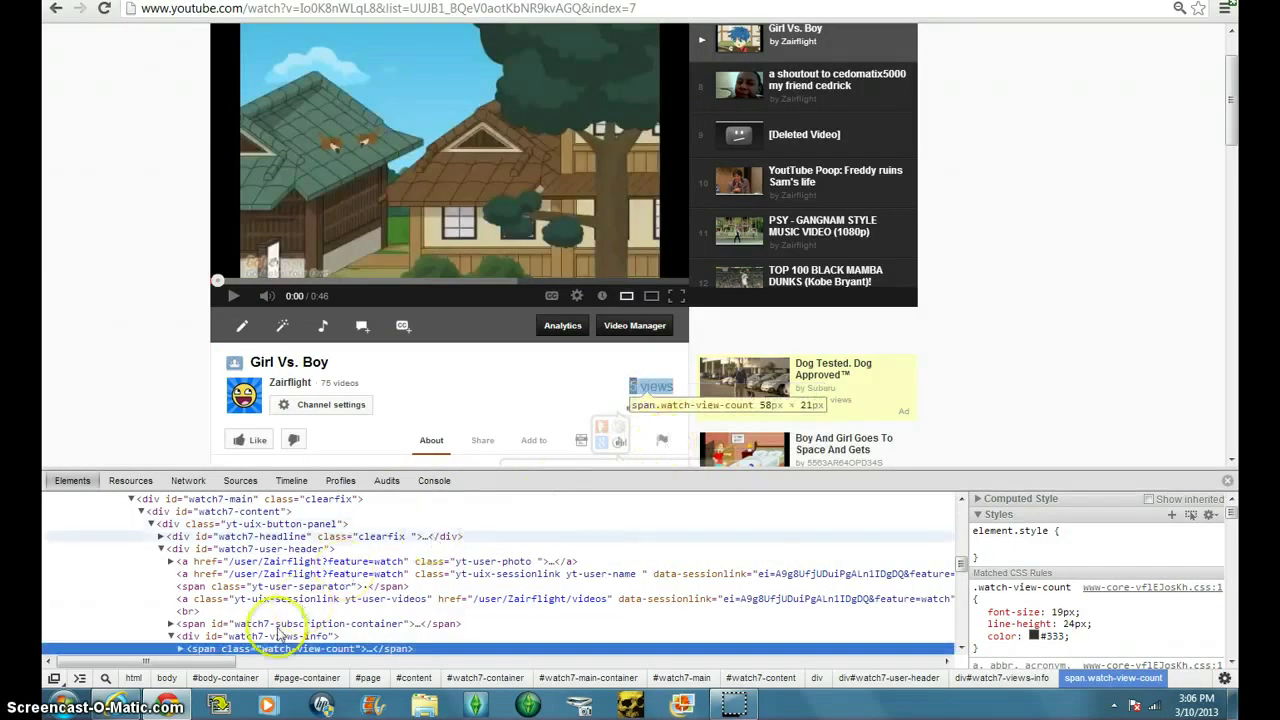
- Expand the watch-view-count span in the element tree and locate the text node holding the number
double_click(229, 650)
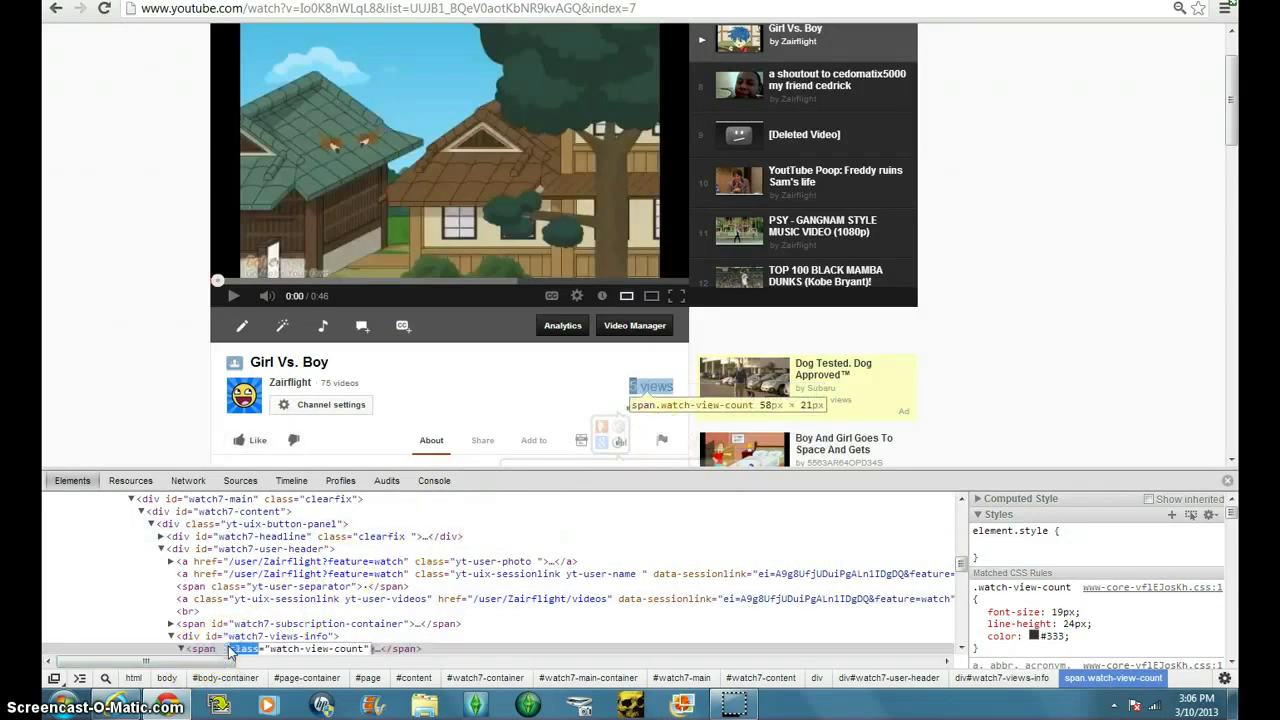
click(293, 637)
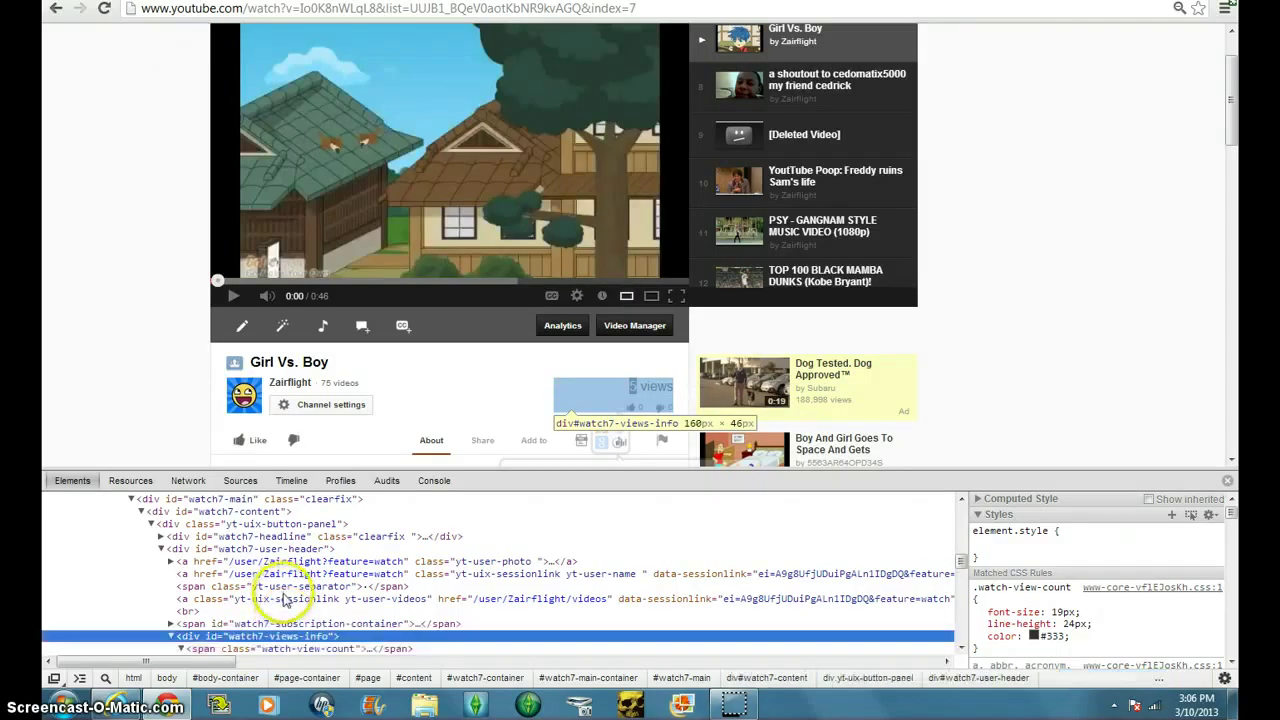
scroll(92, 553, up, 10)
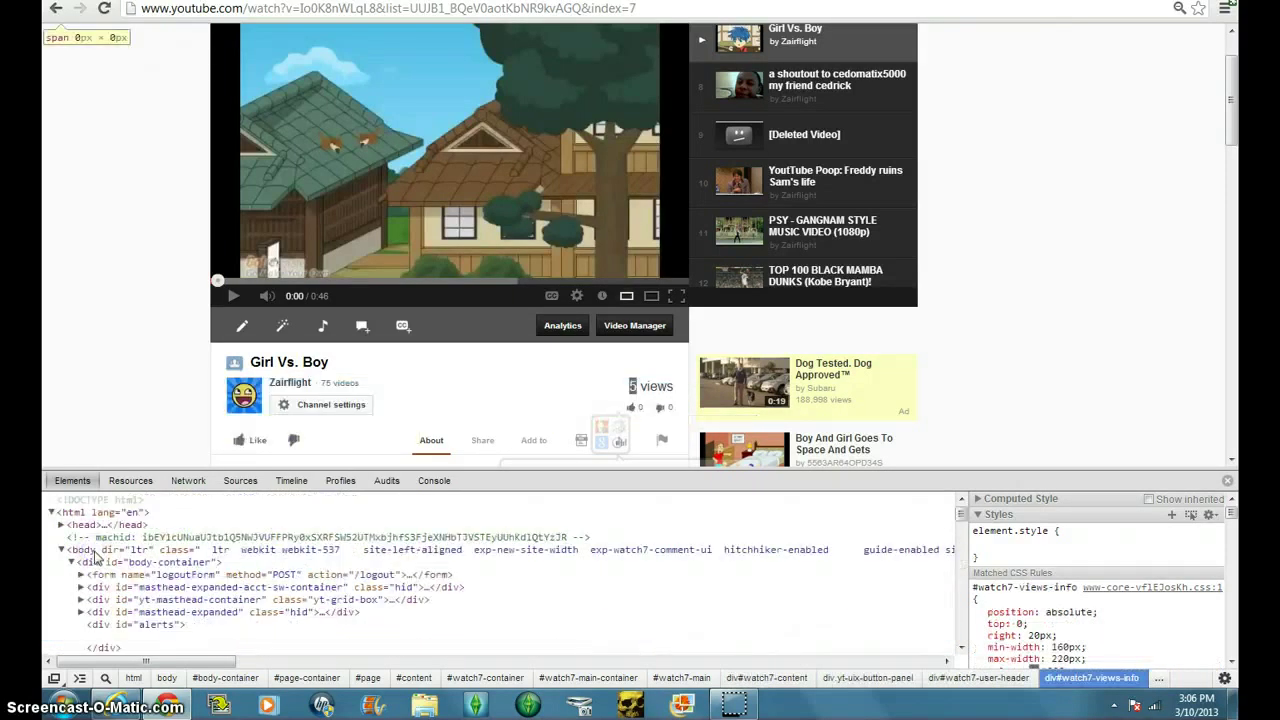
click(771, 551)
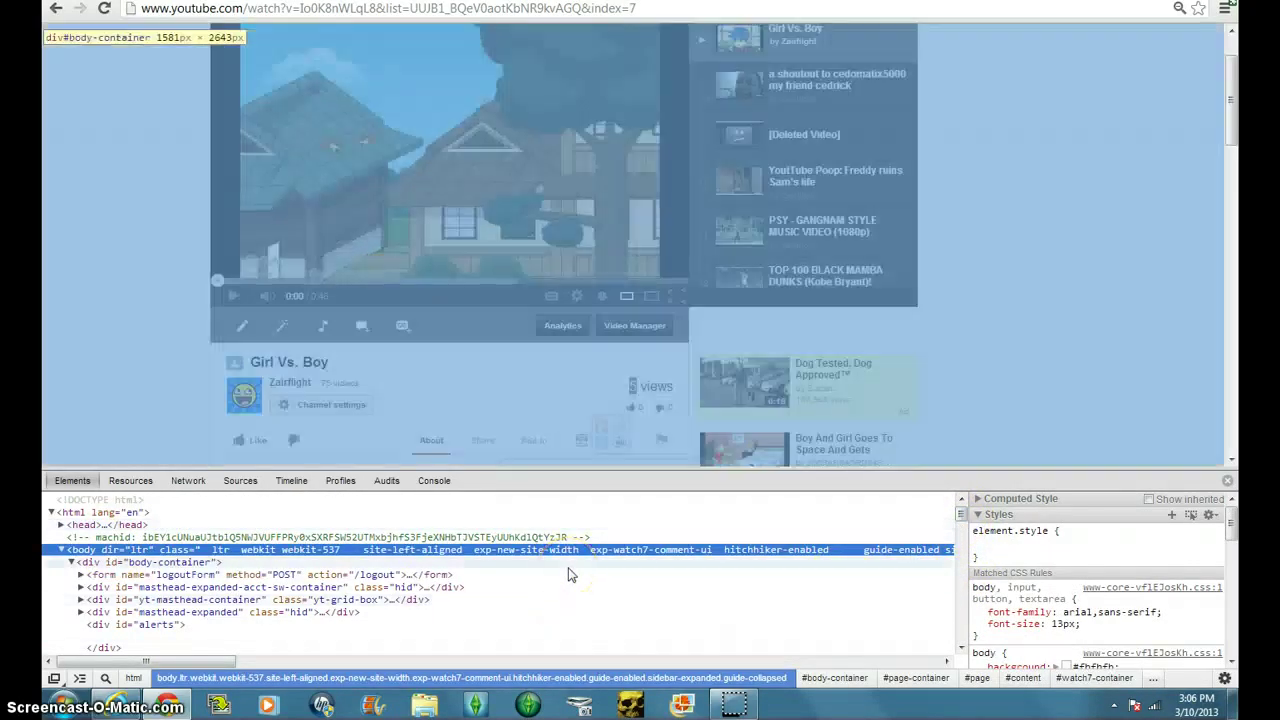
scroll(568, 575, down, 15)
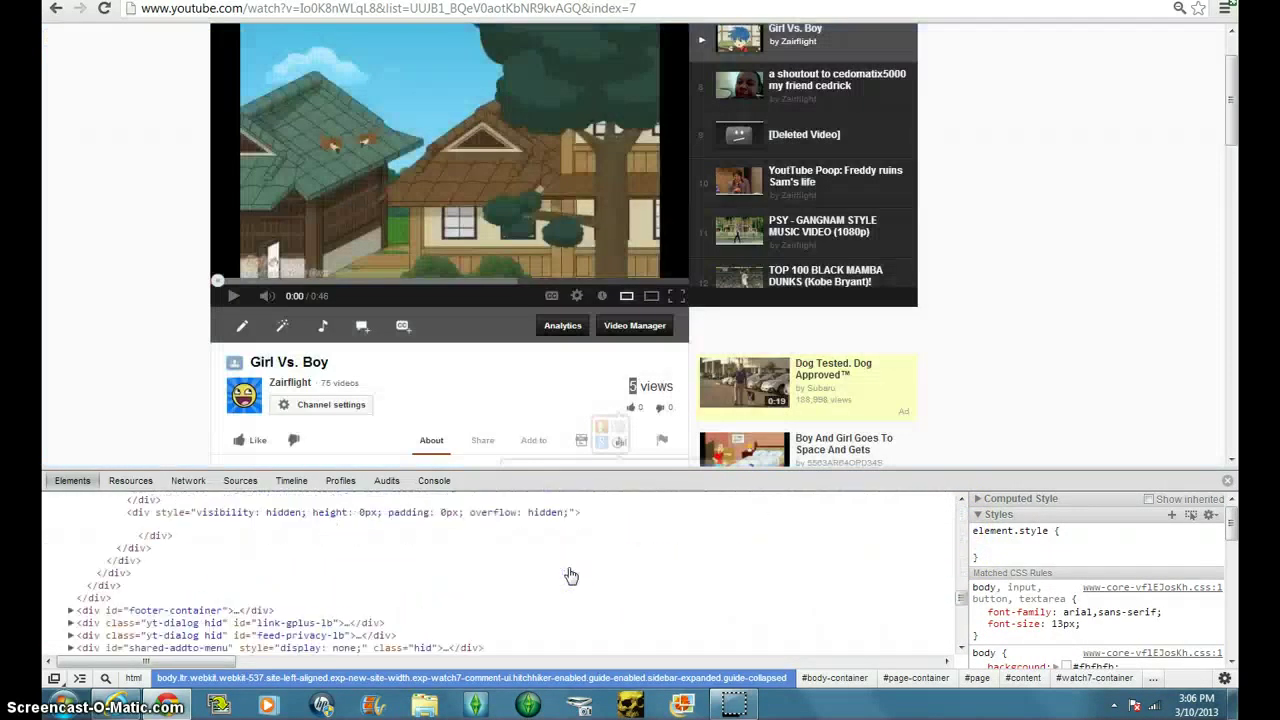
scroll(566, 575, up, 10)
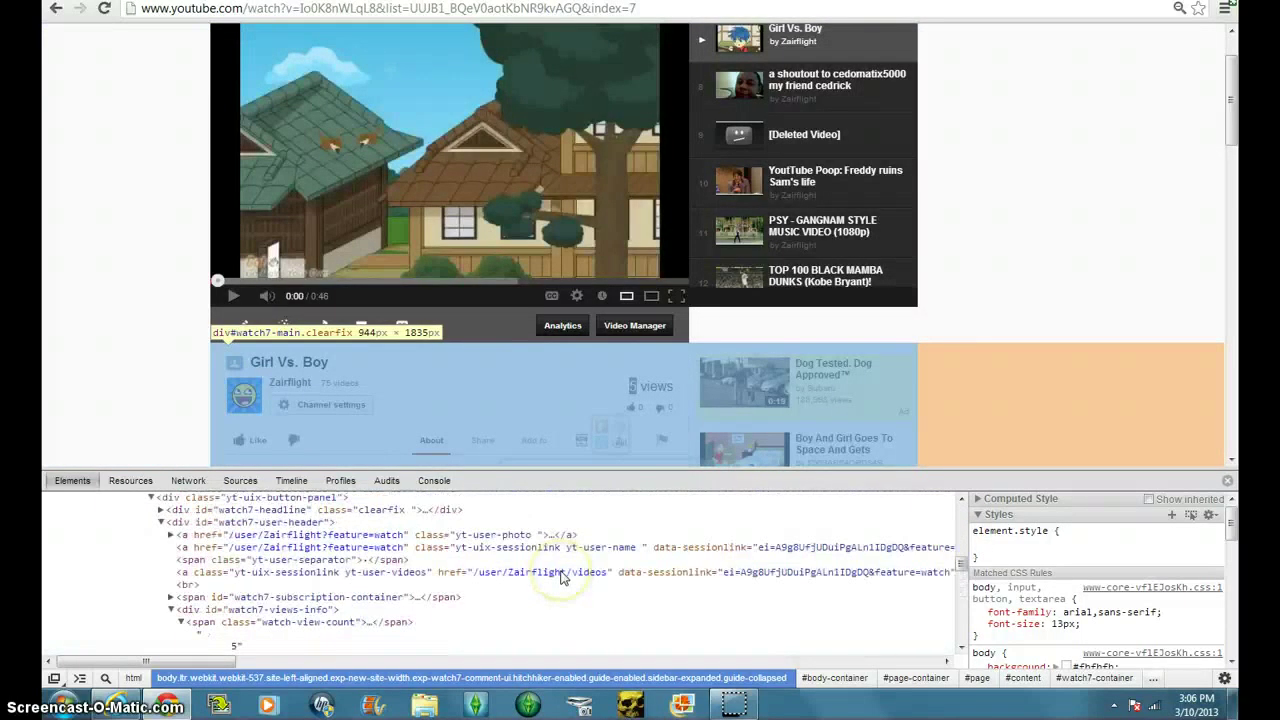
scroll(563, 577, down, 2)
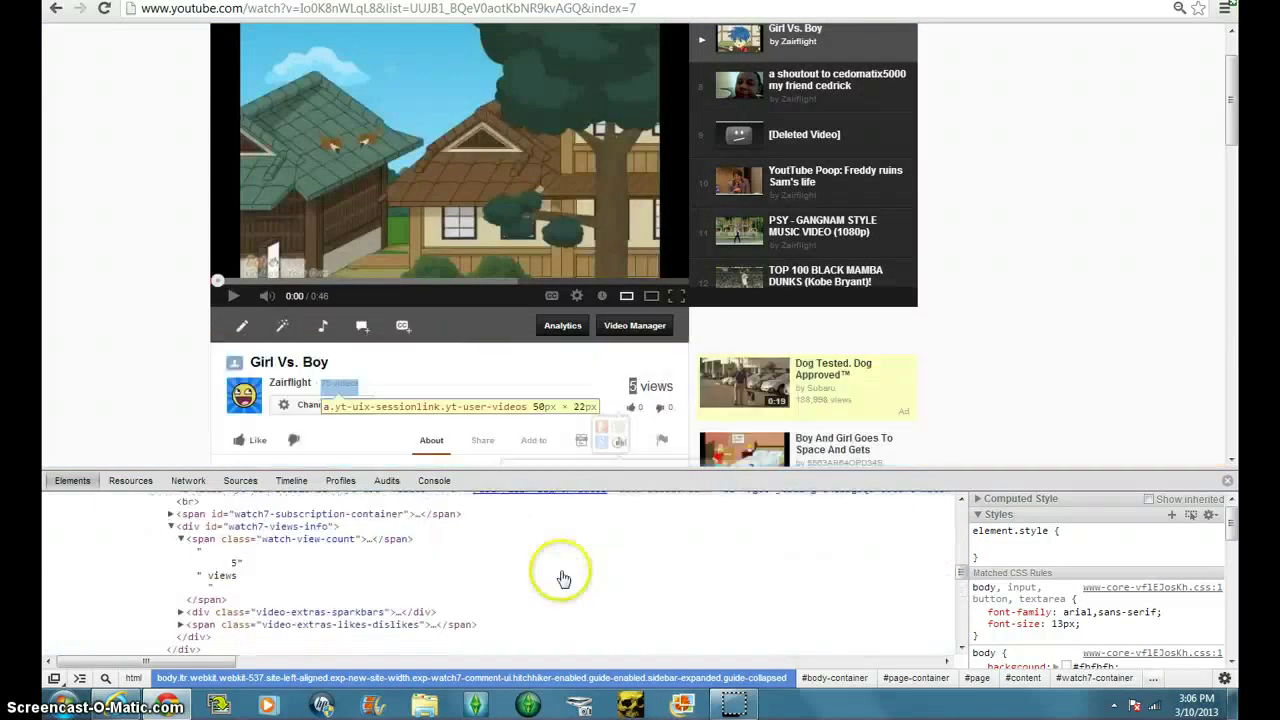
- Replace the number in the watch-view-count text with 1,054,789
click(233, 564)
double_click(233, 564)
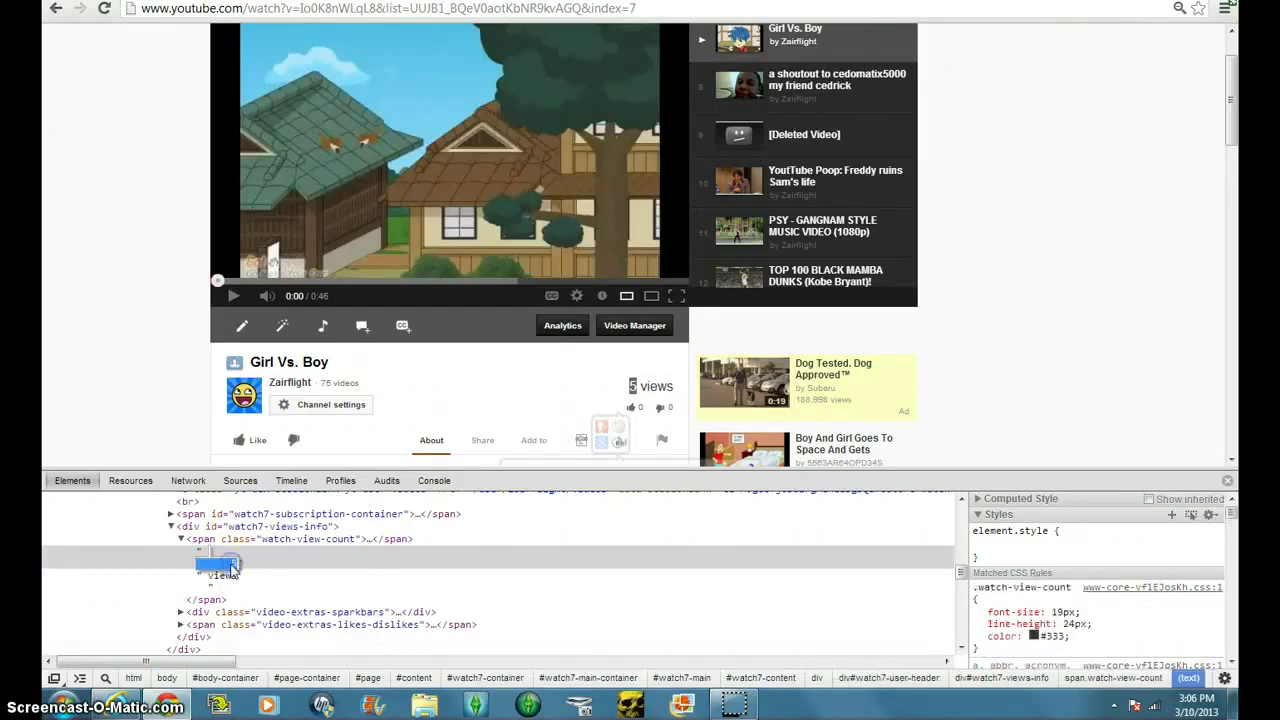
click(329, 603)
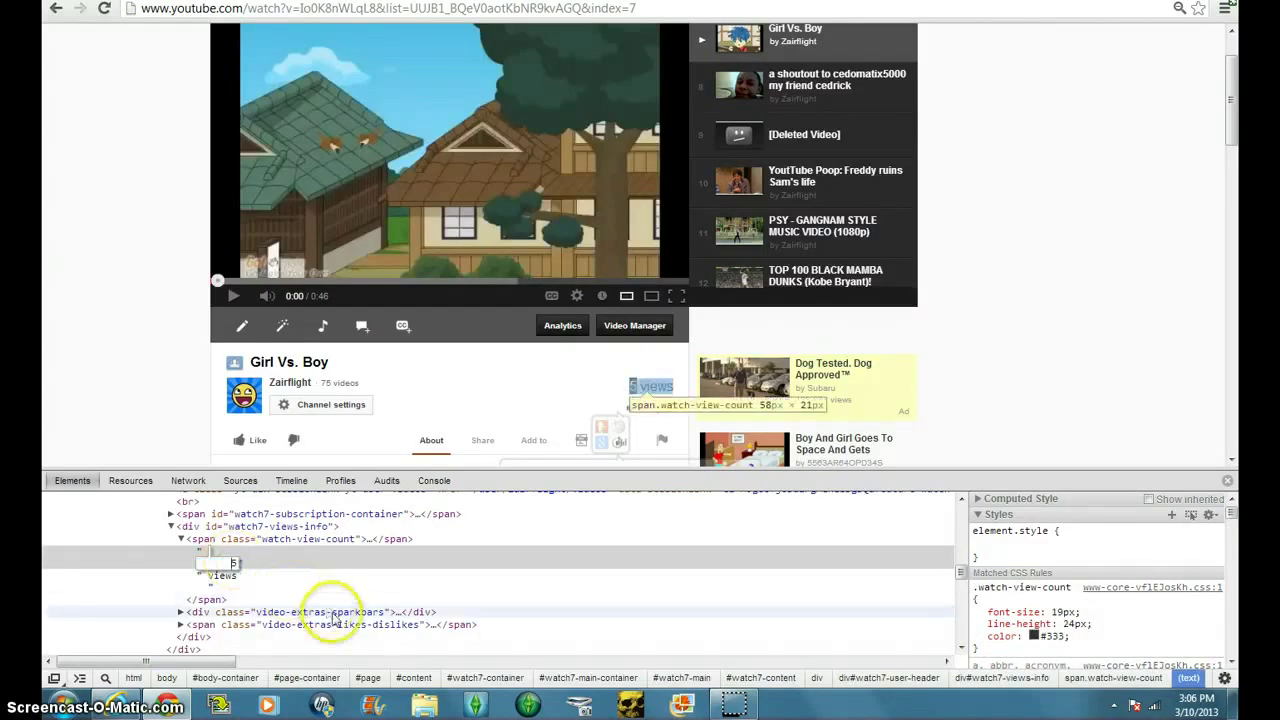
double_click(240, 570)
key(Return)
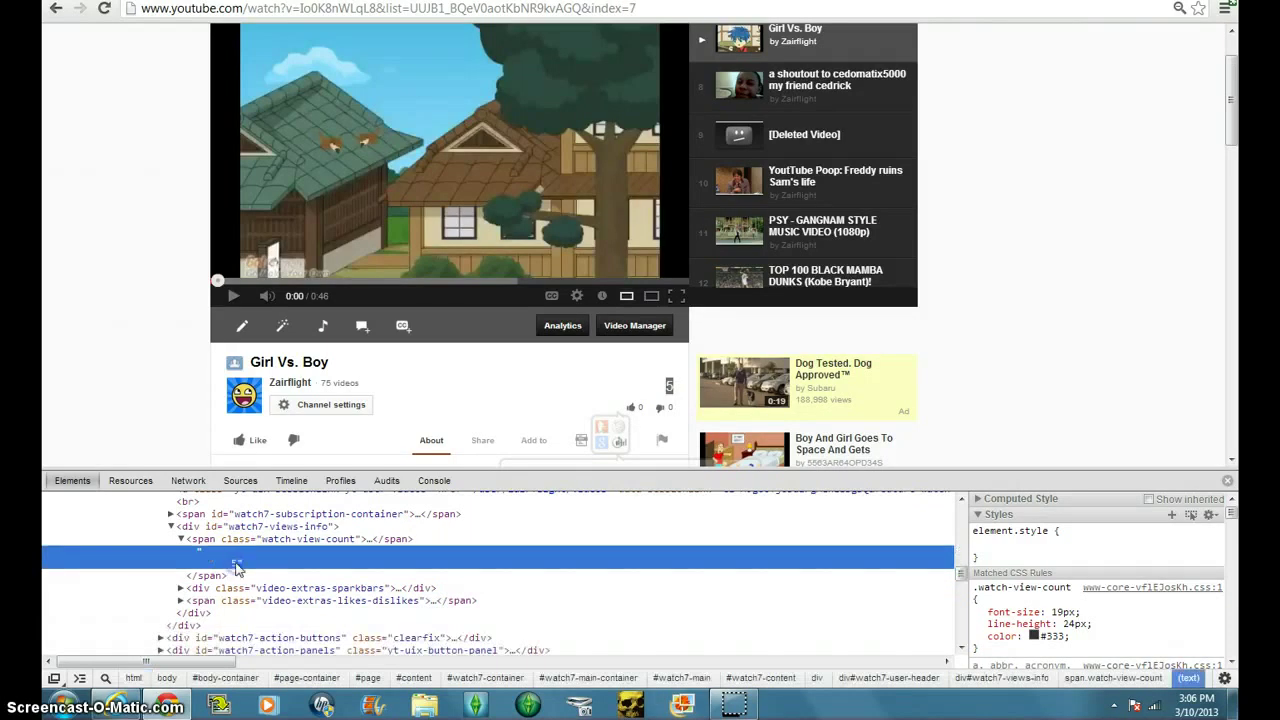
double_click(237, 566)
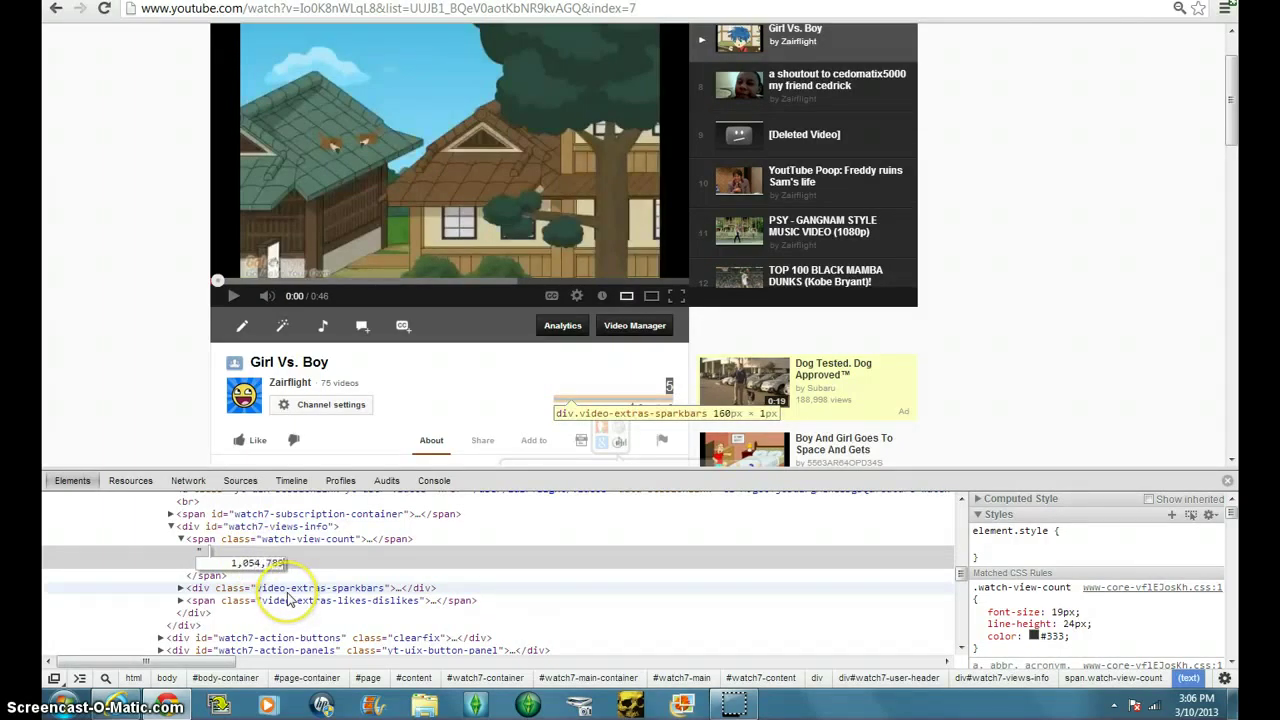
key(Return)
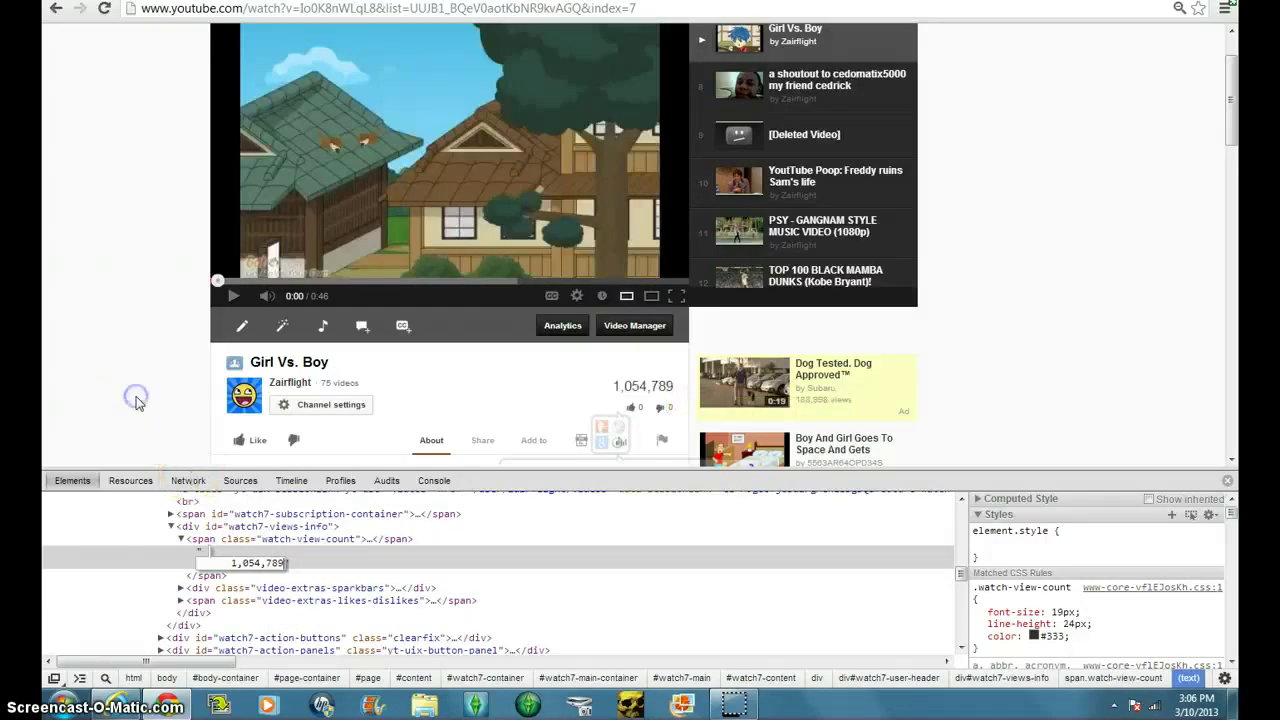
- Add the word "views" after the number so the watch-view-count text reads "1,054,789 views"
click(304, 563)
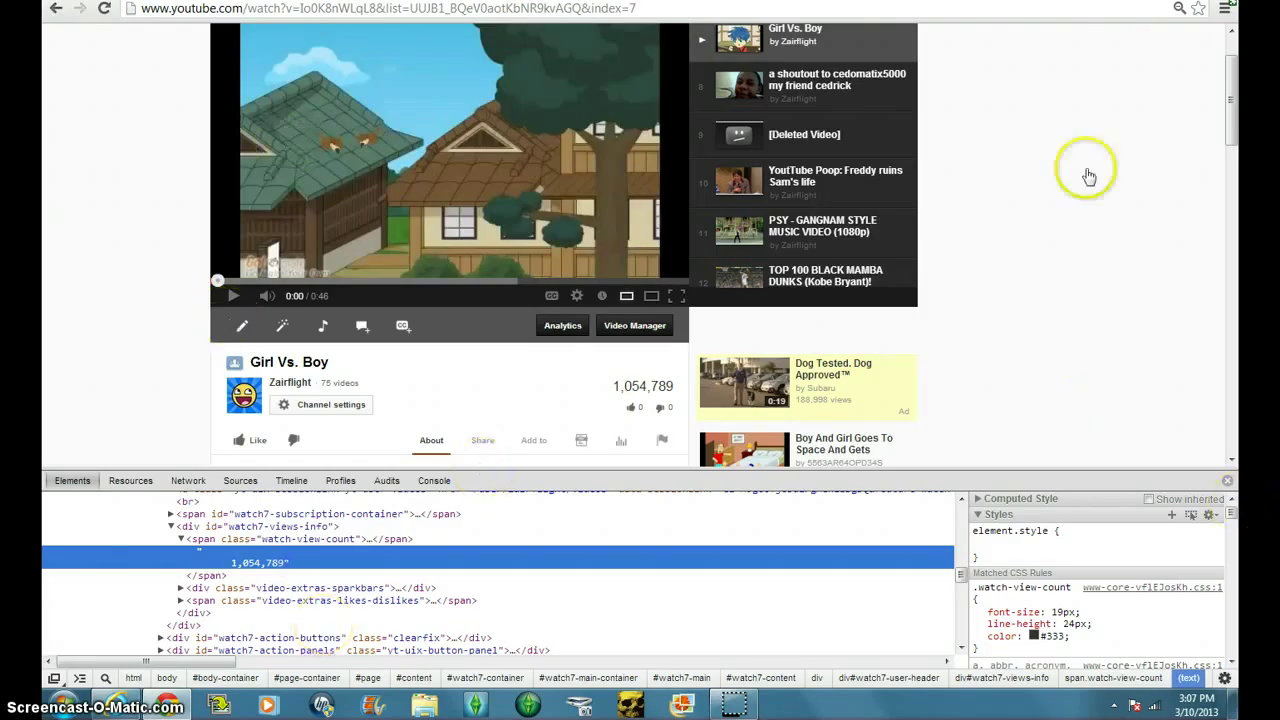
double_click(242, 563)
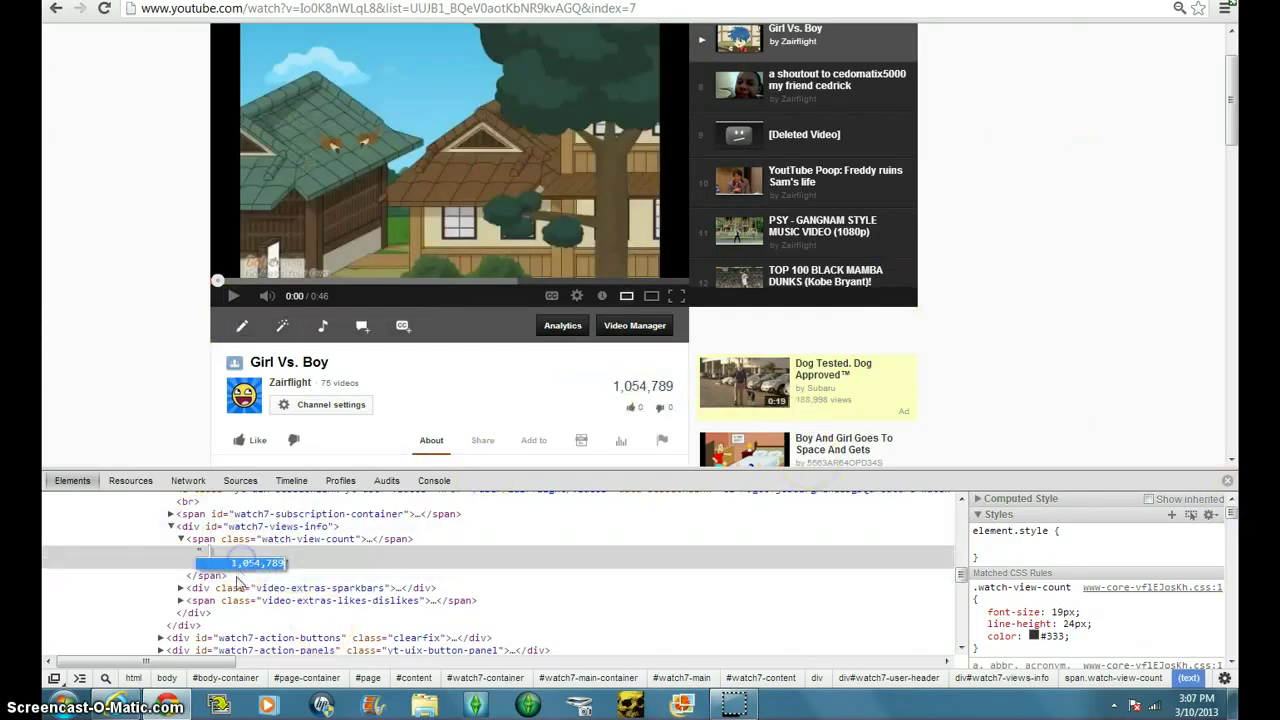
click(285, 564)
double_click(284, 566)
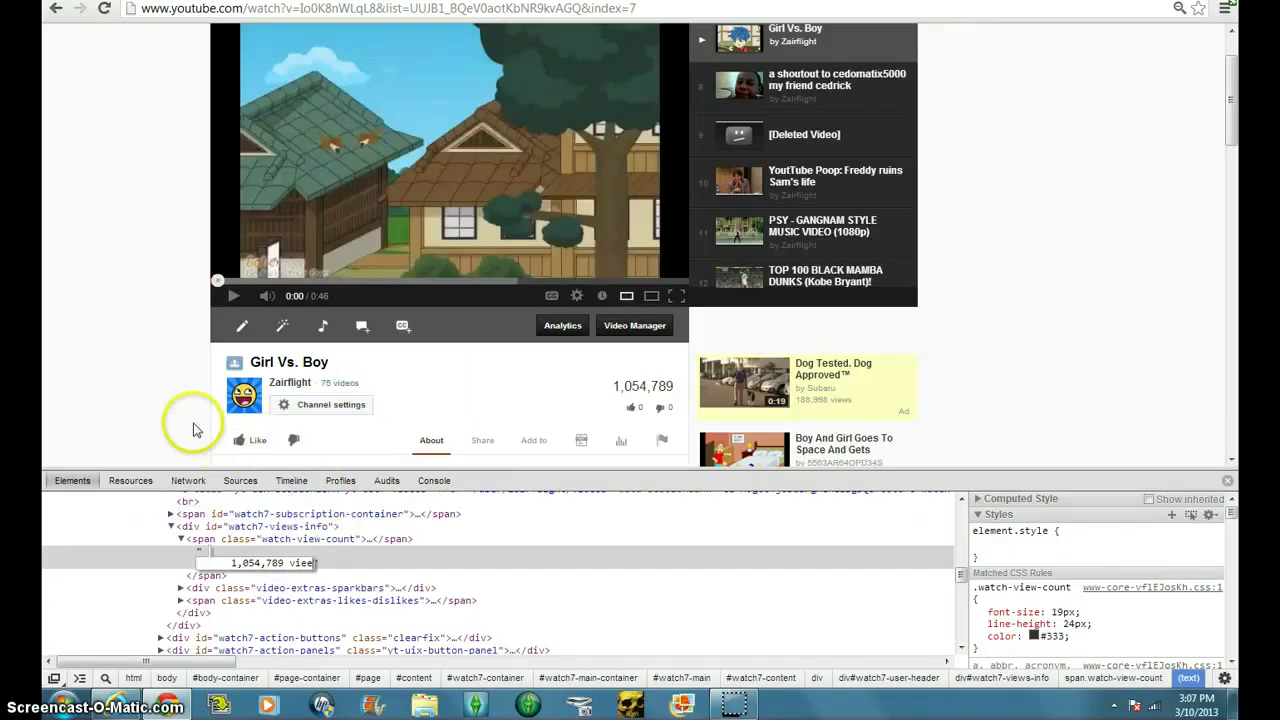
click(109, 371)
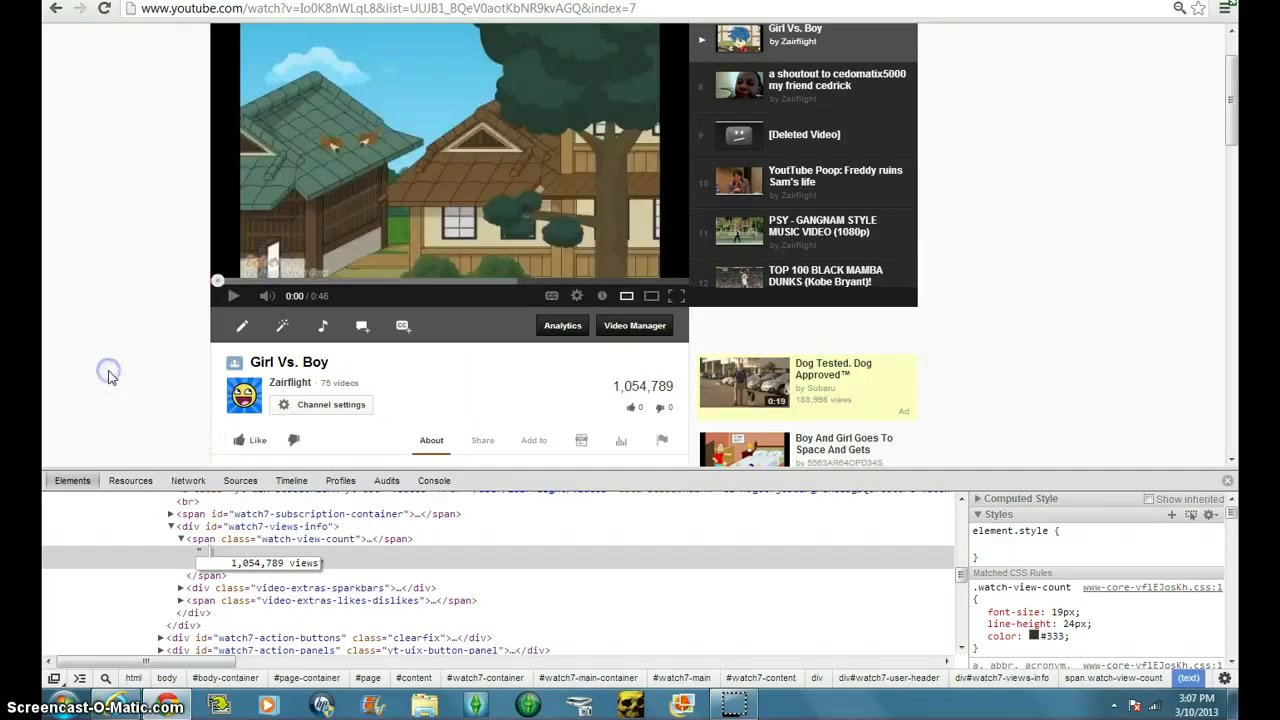
- Close the developer tools and check the edited view count on the video page
click(1229, 481)
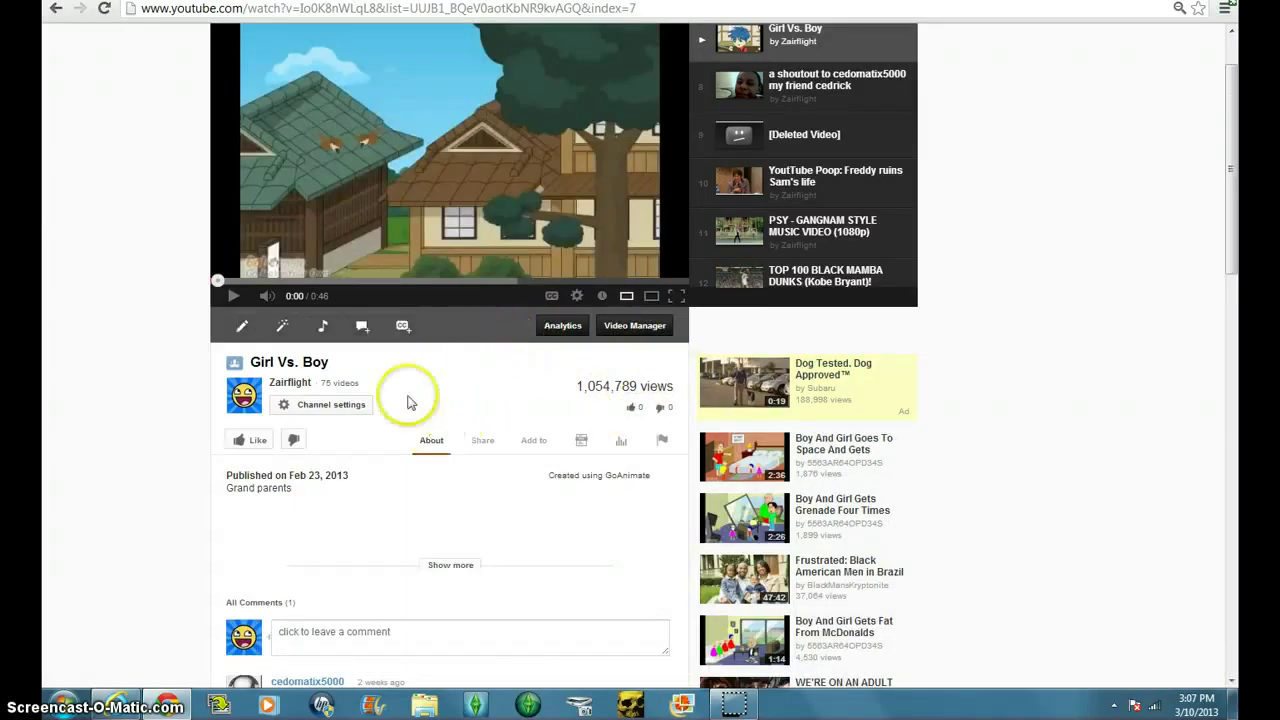
scroll(423, 391, down, 2)
scroll(428, 402, up, 1)
scroll(430, 400, up, 2)
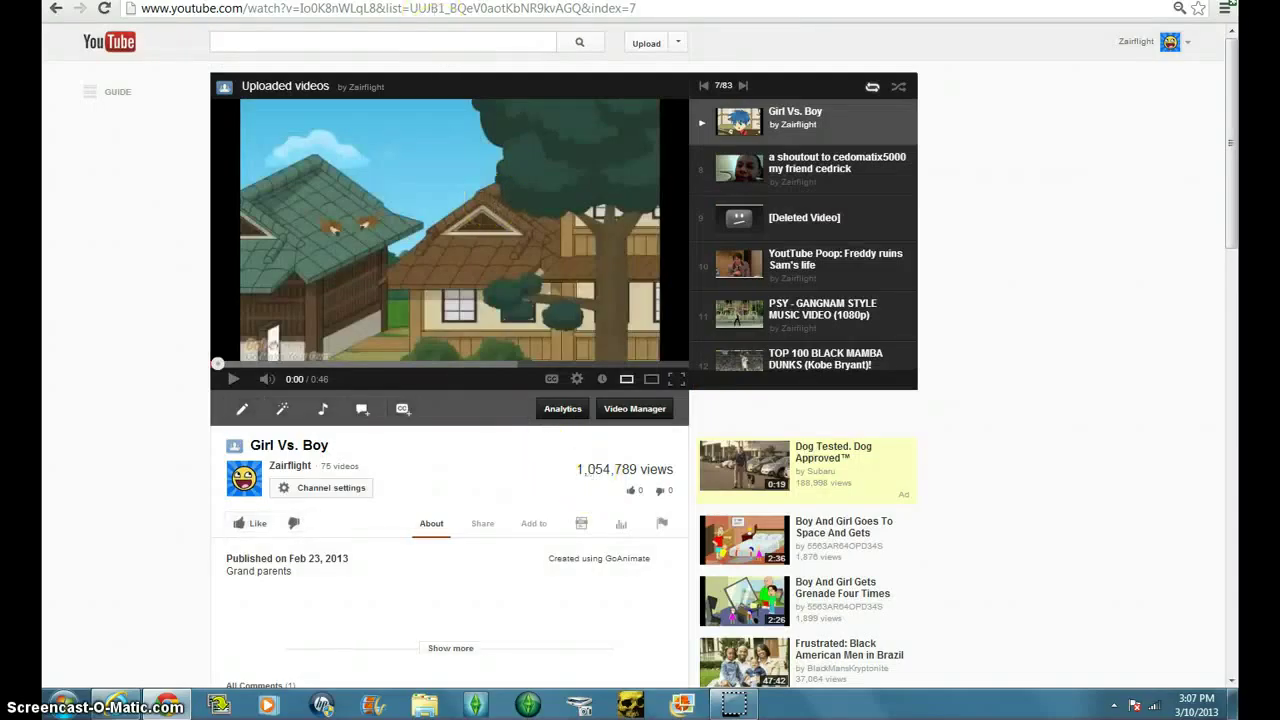
- Open the video uploader's channel page and look over its featured content
click(290, 468)
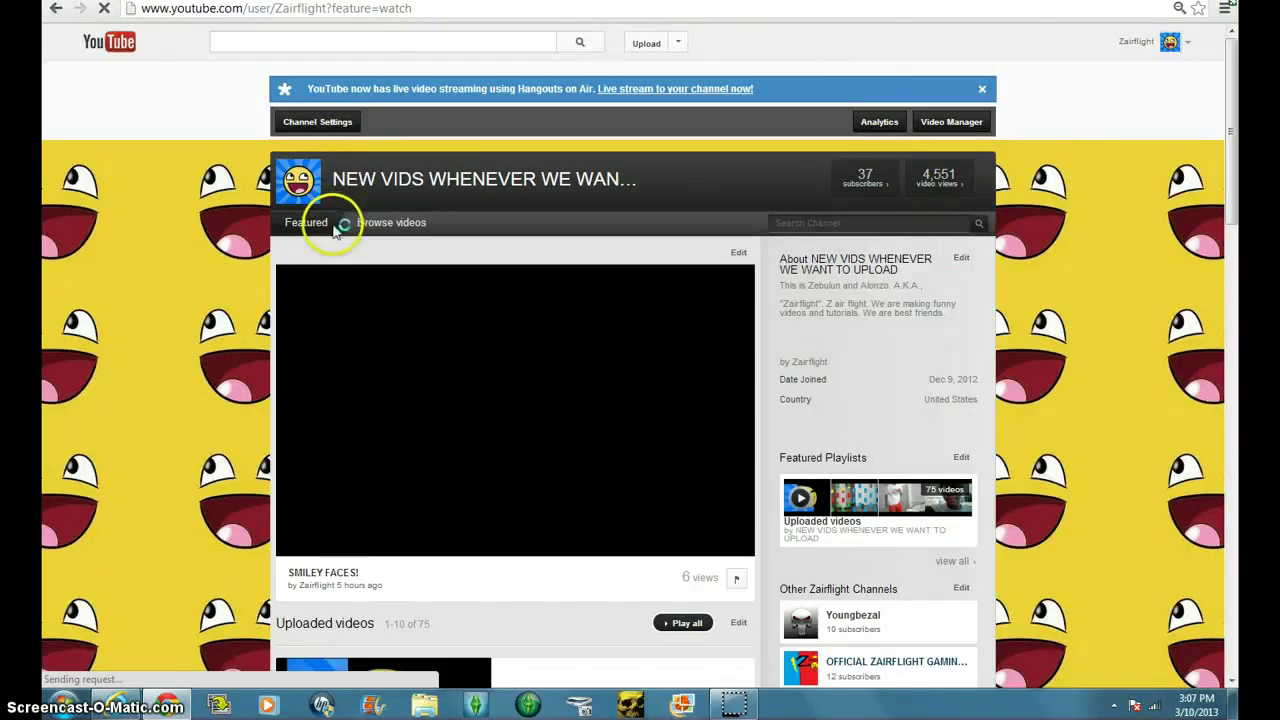
scroll(334, 226, down, 1)
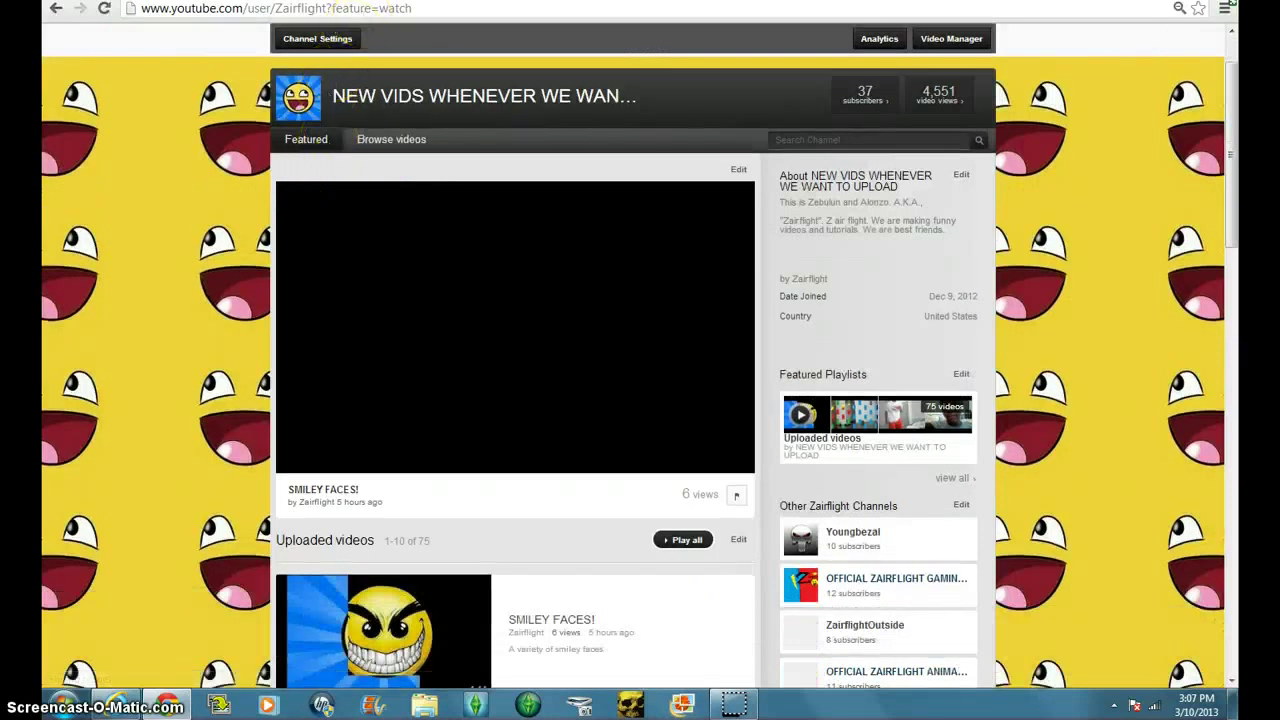